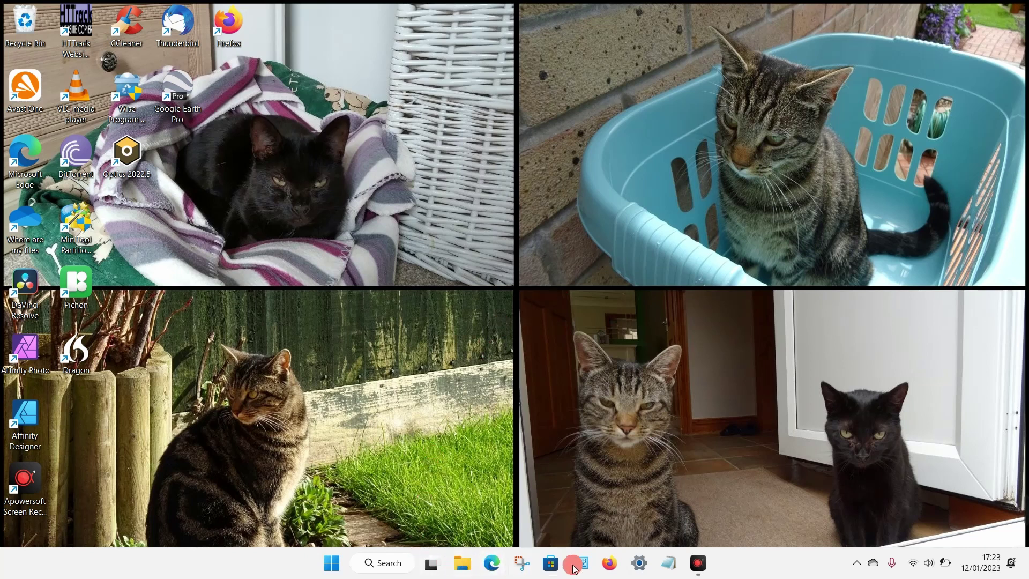
- Open the OS (C:) drive under This PC and show the command bar's See more menu
{"action": "left_click", "coordinate": [378, 566]}
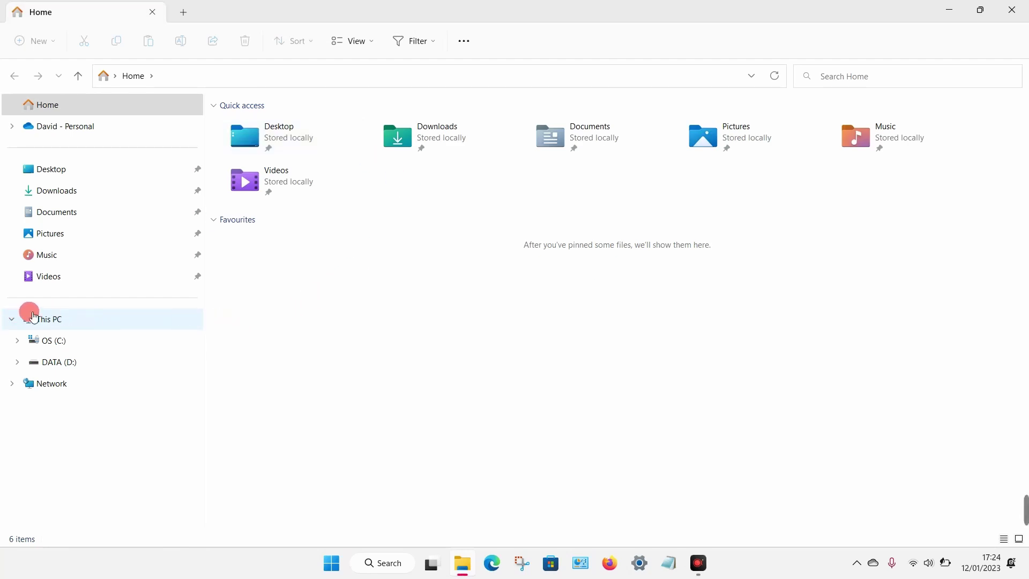
{"action": "left_click", "coordinate": [12, 320]}
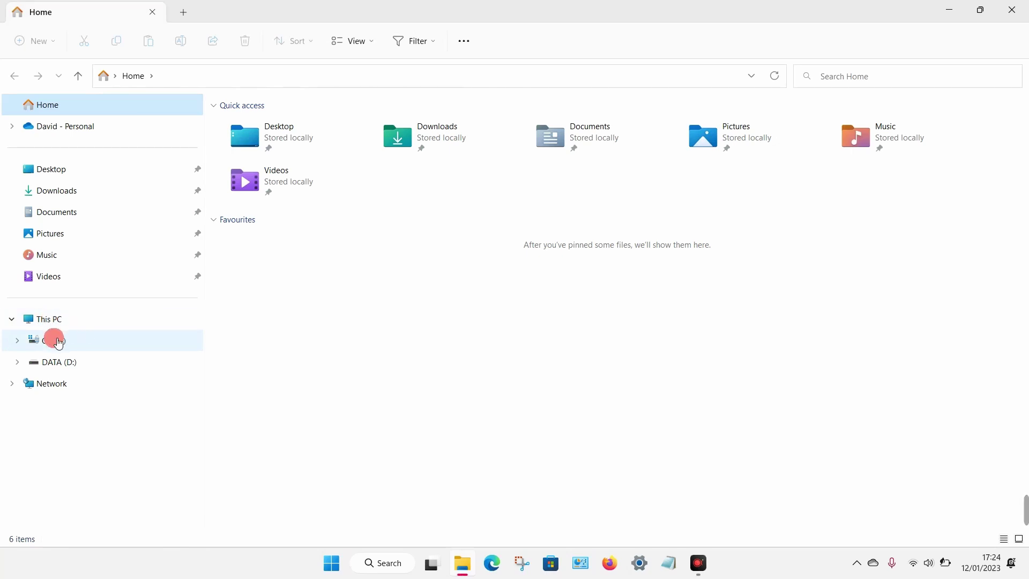
{"action": "left_click", "coordinate": [129, 339]}
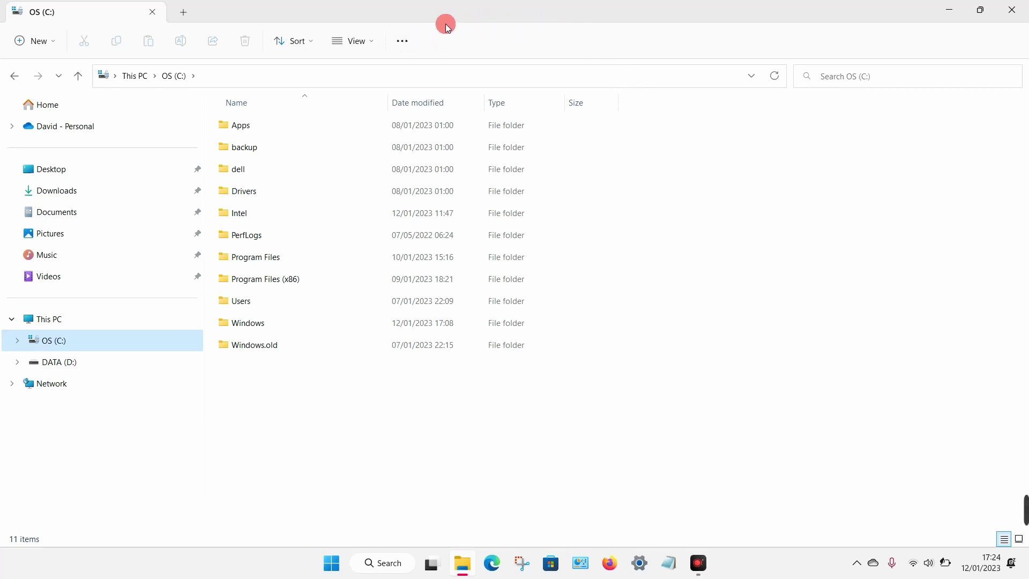
{"action": "left_click", "coordinate": [409, 39]}
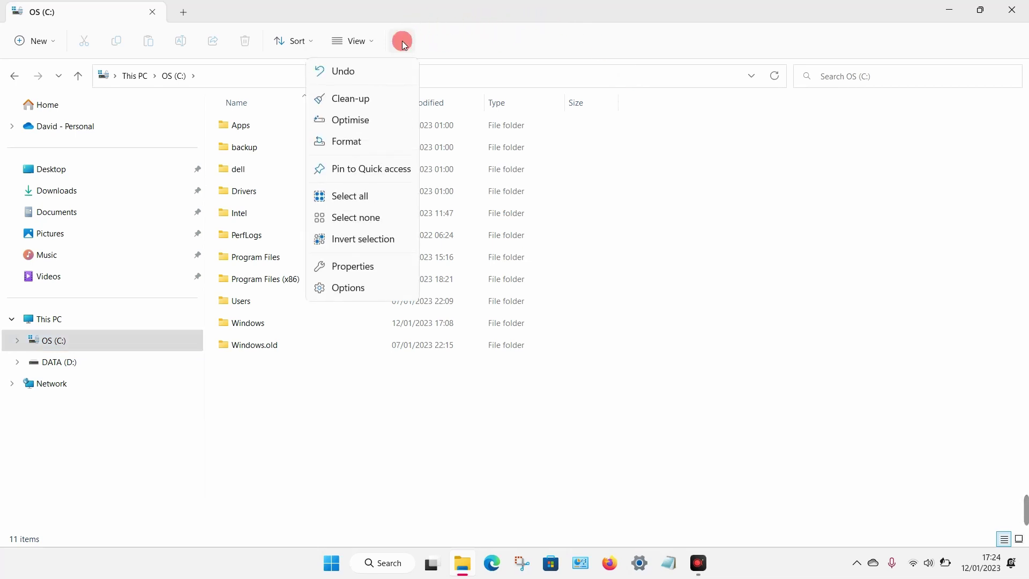
- In Folder Options' View settings, enable 'Show hidden files, folders and drives' and apply it
{"action": "left_click", "coordinate": [353, 286]}
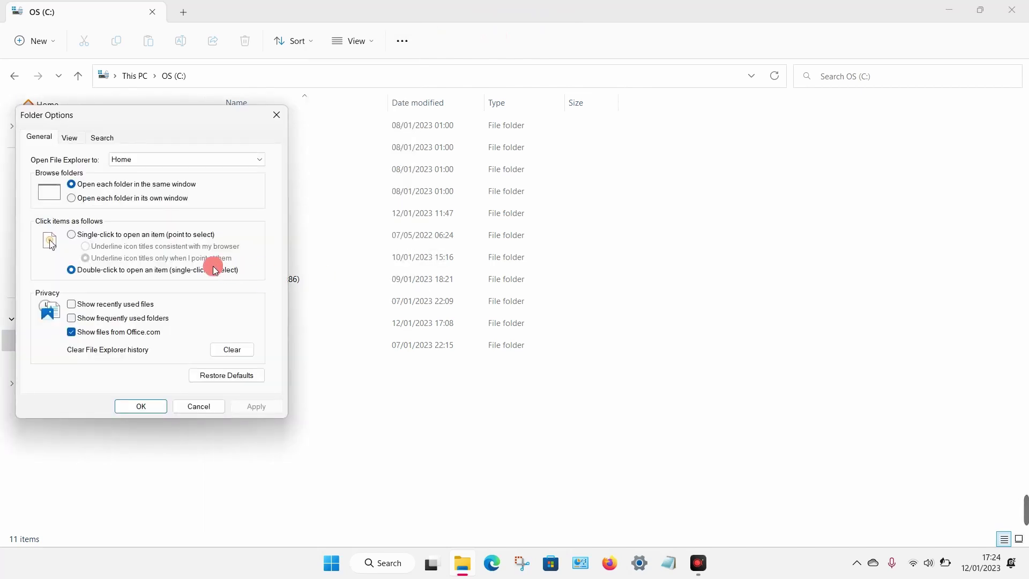
{"action": "left_click", "coordinate": [70, 140]}
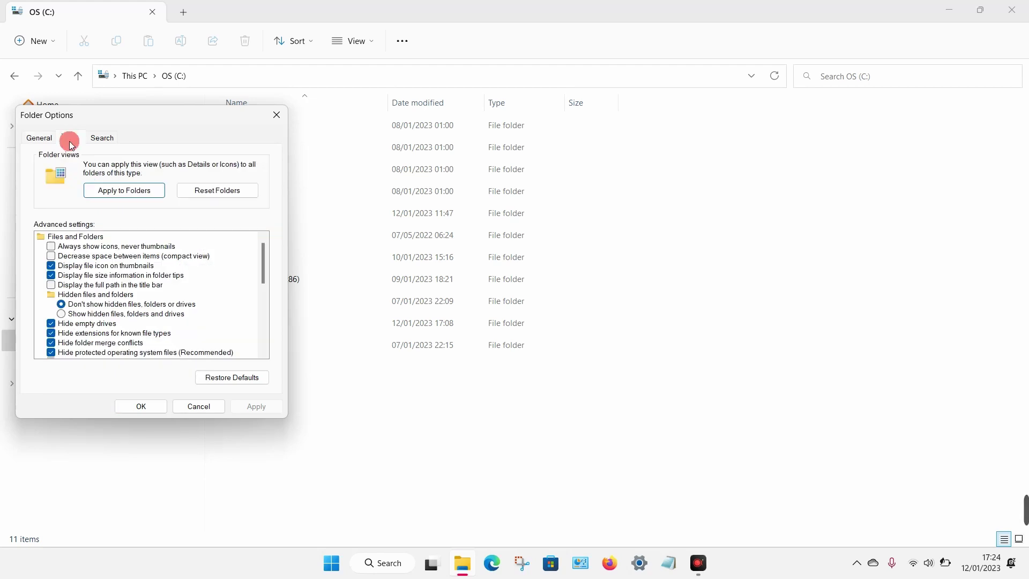
{"action": "left_click", "coordinate": [188, 244]}
{"action": "left_click", "coordinate": [63, 315]}
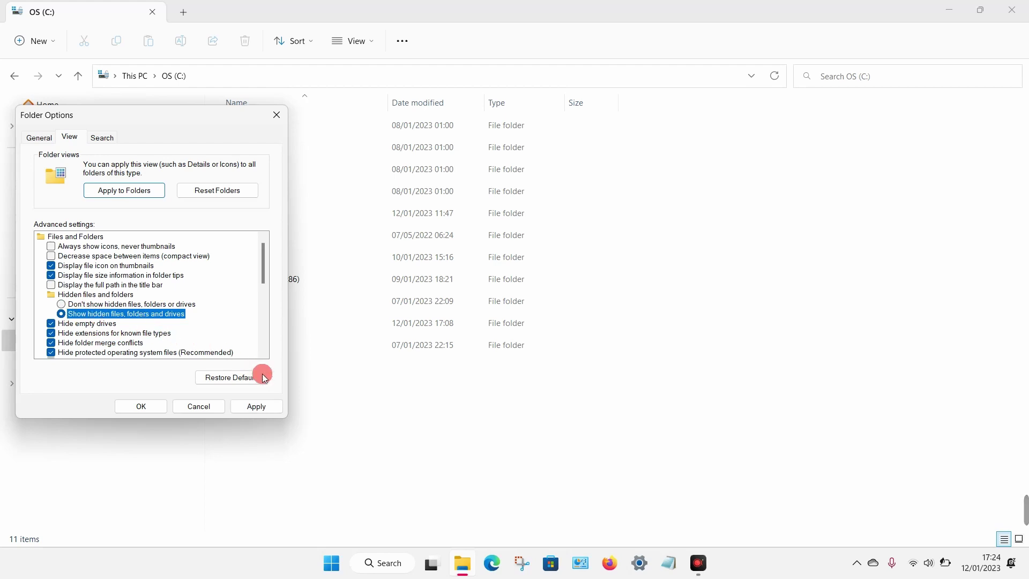
{"action": "left_click", "coordinate": [255, 406]}
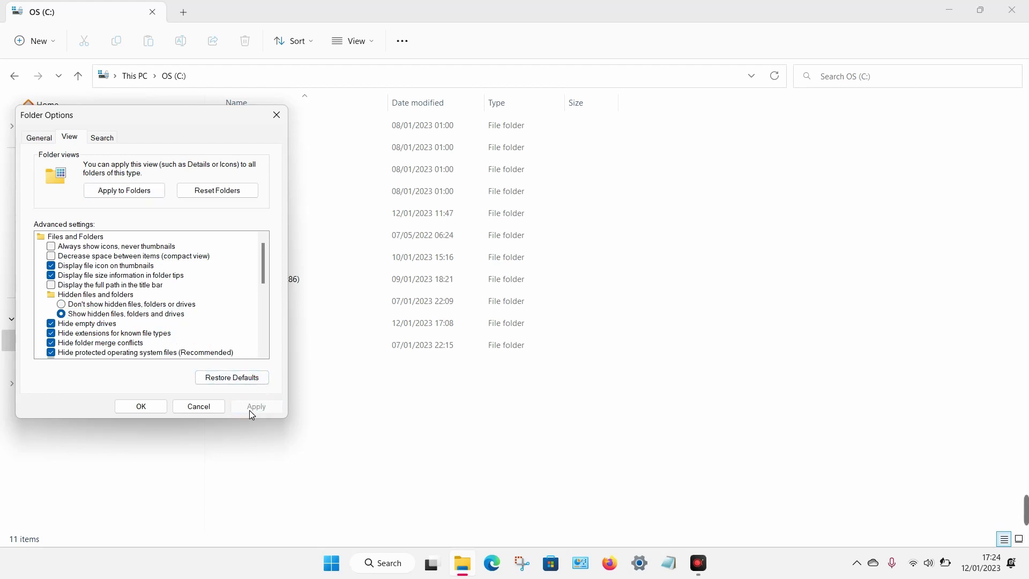
- Confirm Folder Options, then browse Users > david > the hidden AppData folder
{"action": "left_click", "coordinate": [134, 412]}
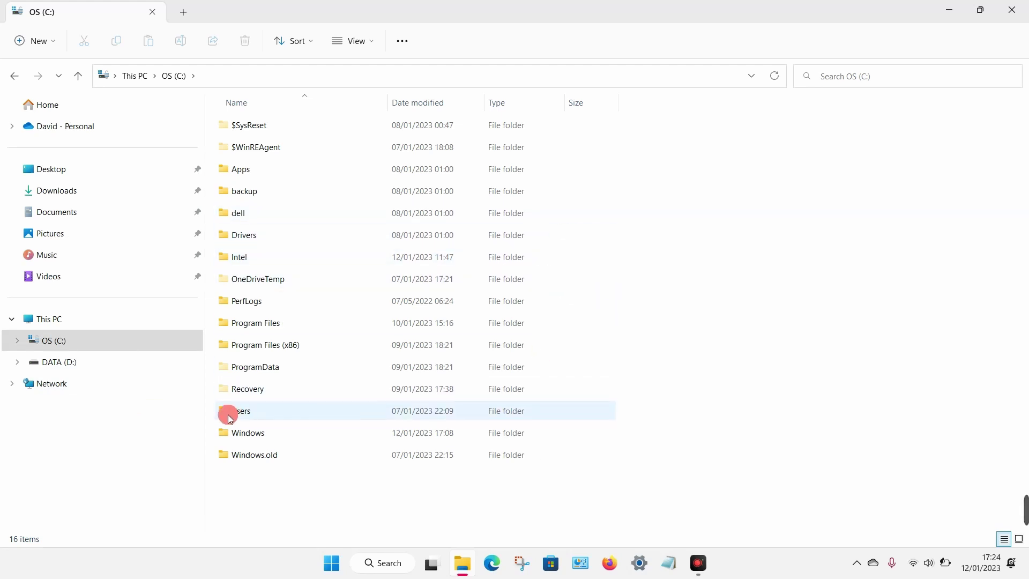
{"action": "left_click", "coordinate": [288, 411]}
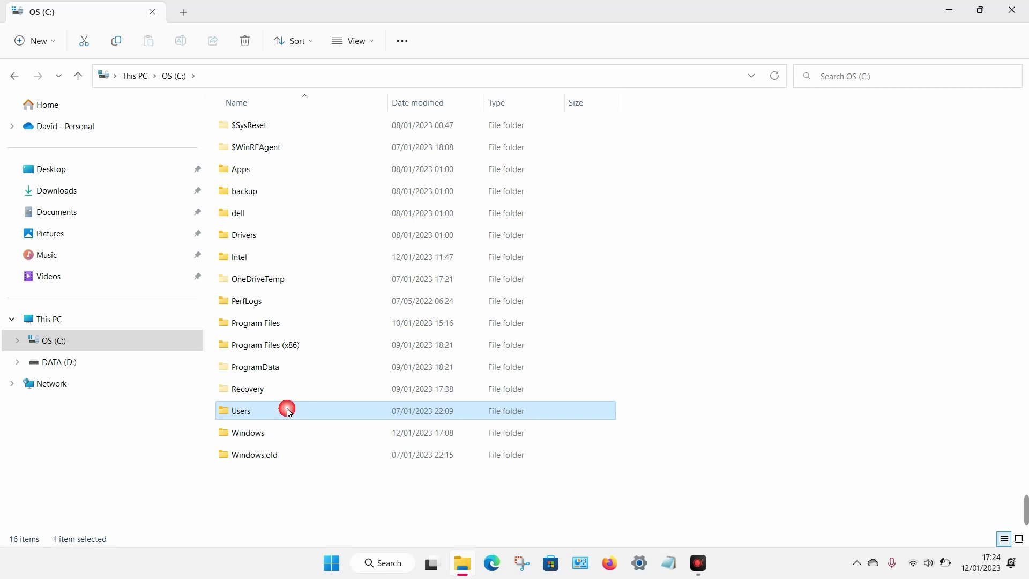
{"action": "double_click", "coordinate": [288, 412]}
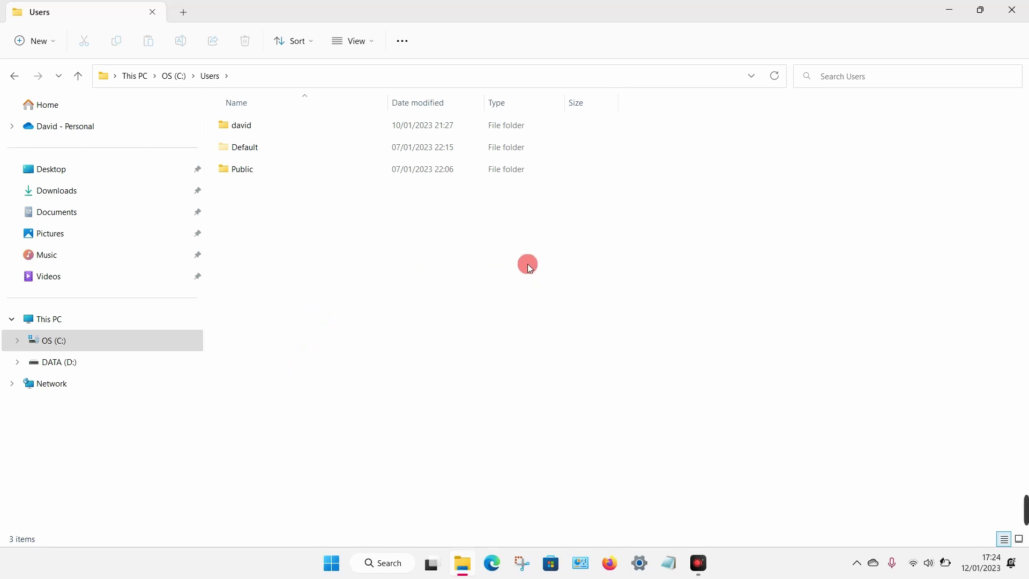
{"action": "left_click", "coordinate": [254, 127]}
{"action": "double_click", "coordinate": [254, 128]}
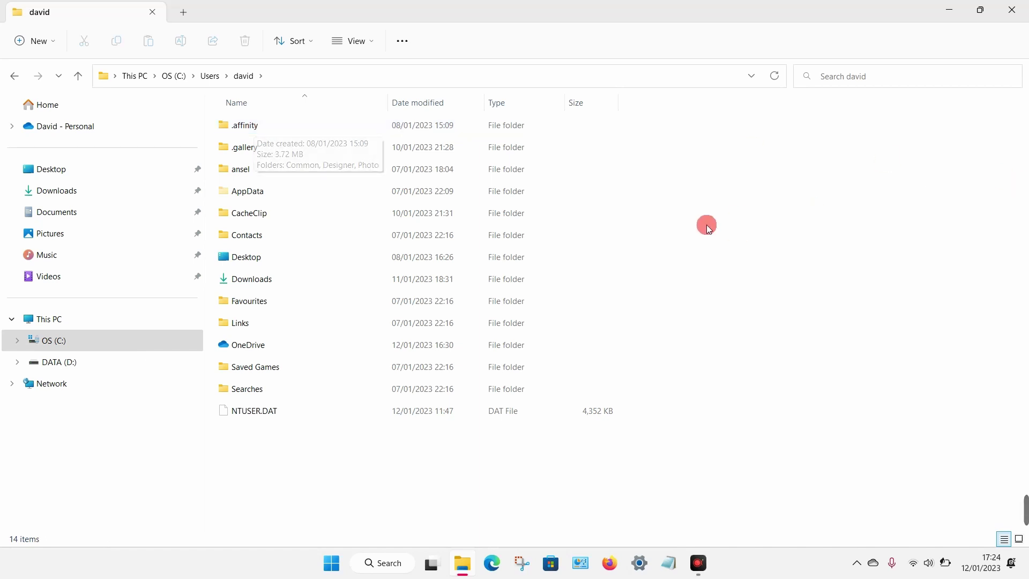
{"action": "double_click", "coordinate": [372, 190]}
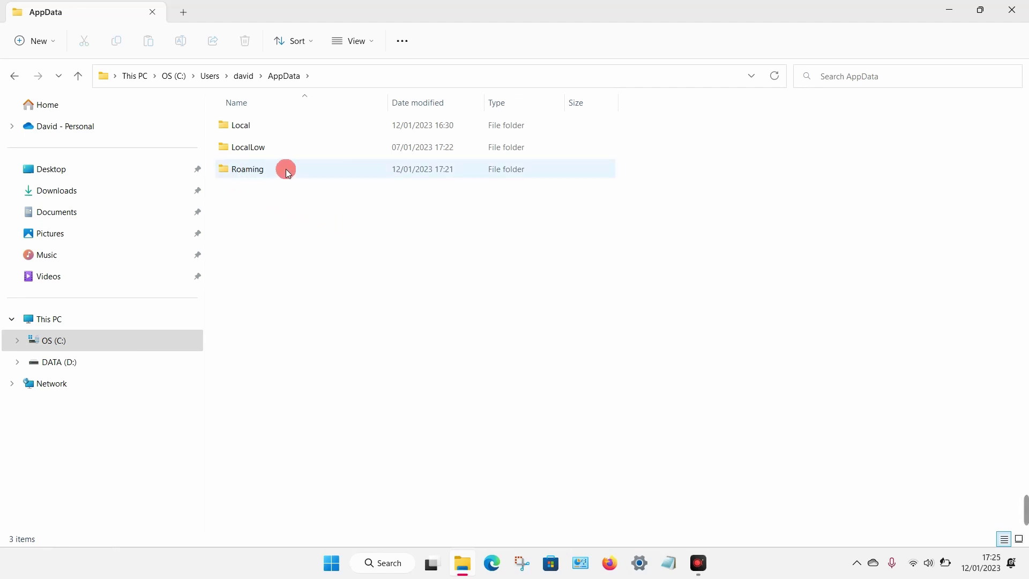
- Open Roaming and inspect the Mozilla folder's contents before returning
{"action": "double_click", "coordinate": [266, 168]}
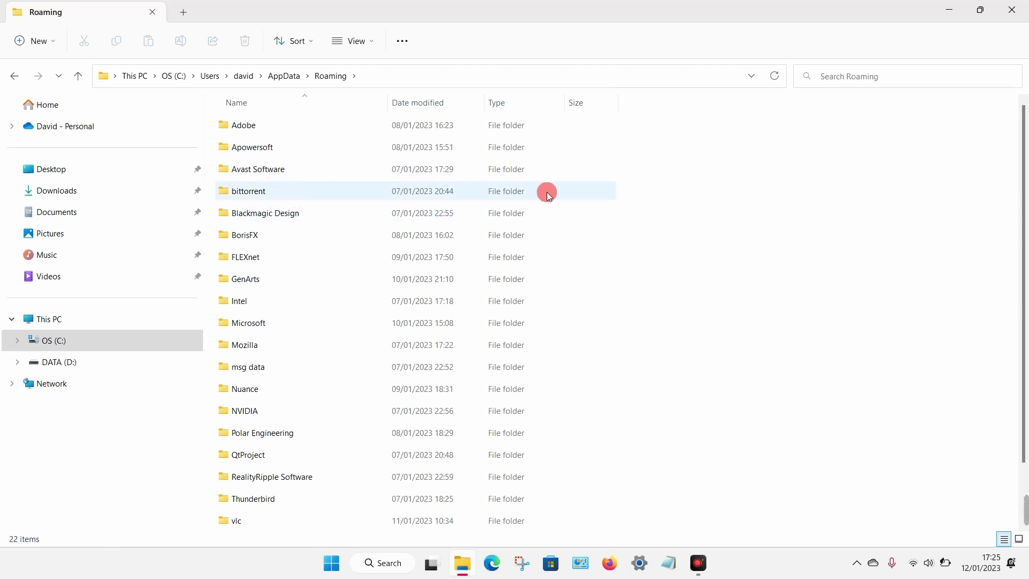
{"action": "scroll", "coordinate": [538, 231], "scroll_direction": "down", "scroll_amount": 1}
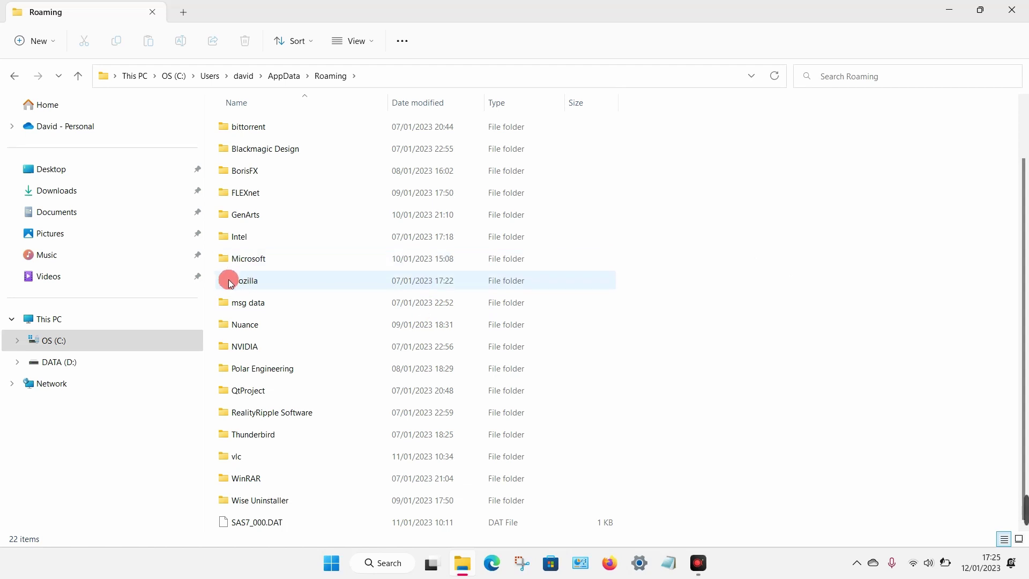
{"action": "double_click", "coordinate": [291, 280]}
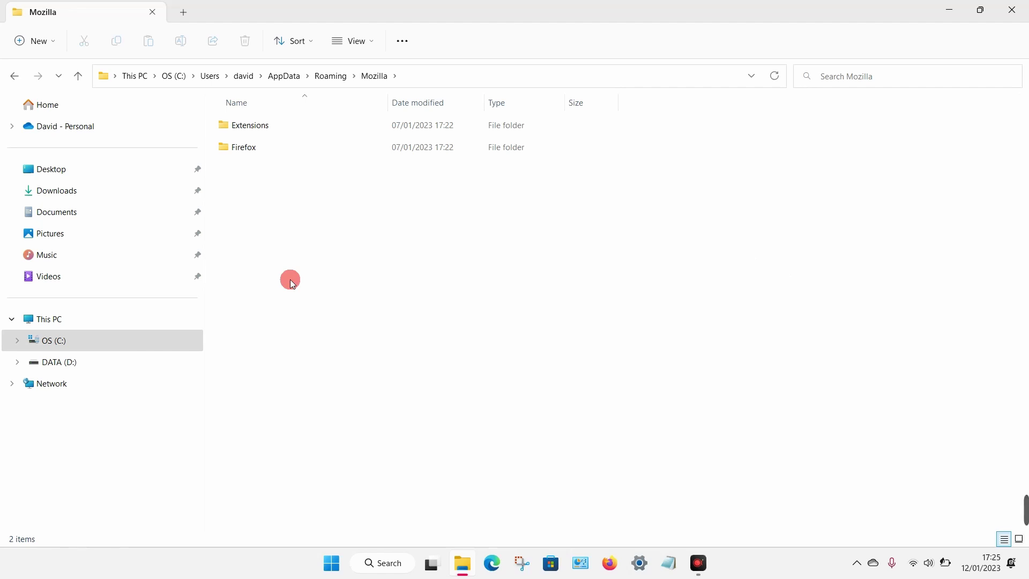
{"action": "left_click", "coordinate": [10, 76]}
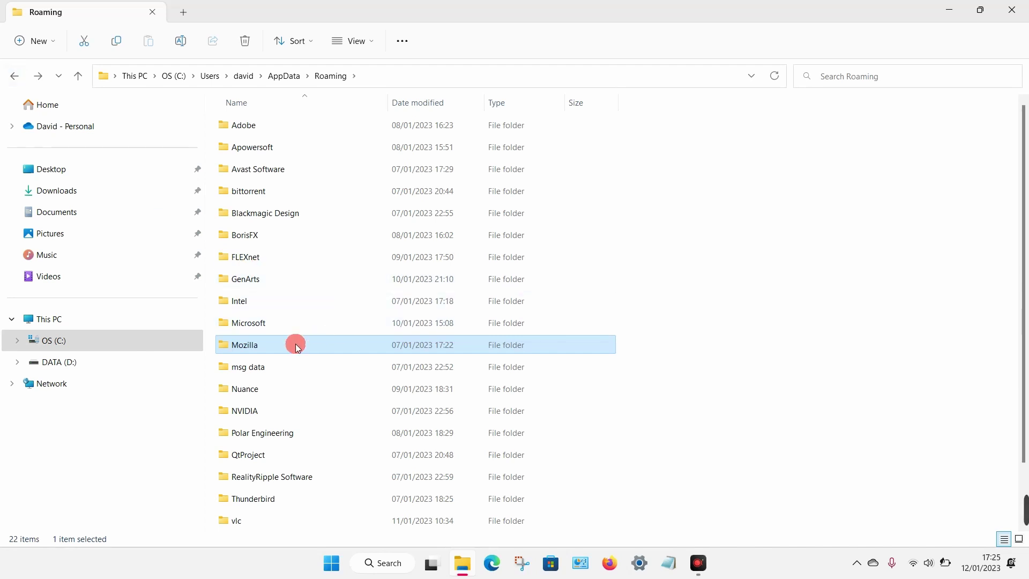
- Delete the Mozilla folder from Roaming and go back to AppData
{"action": "left_click", "coordinate": [246, 344]}
{"action": "left_click", "coordinate": [239, 49]}
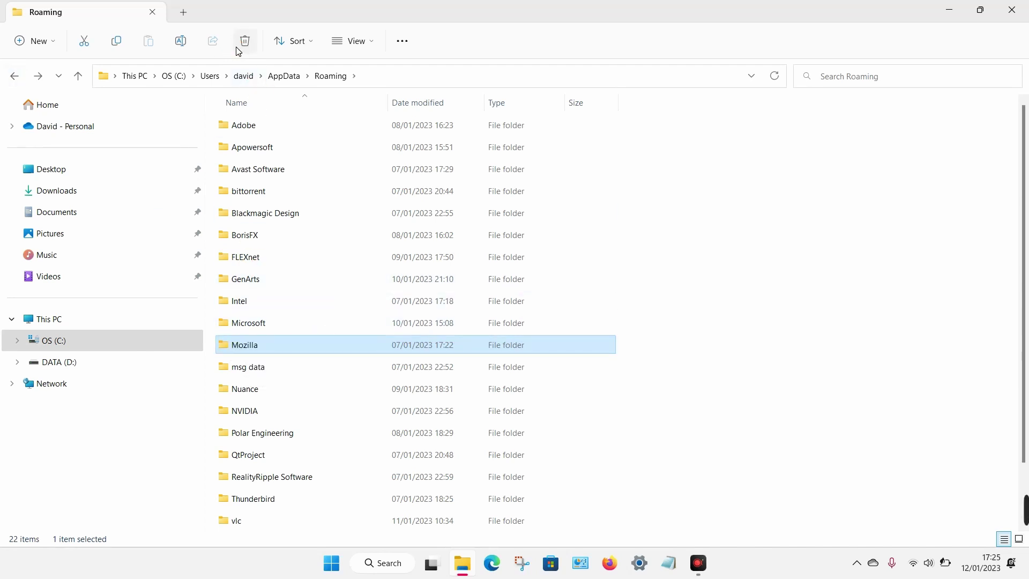
{"action": "left_click", "coordinate": [239, 39]}
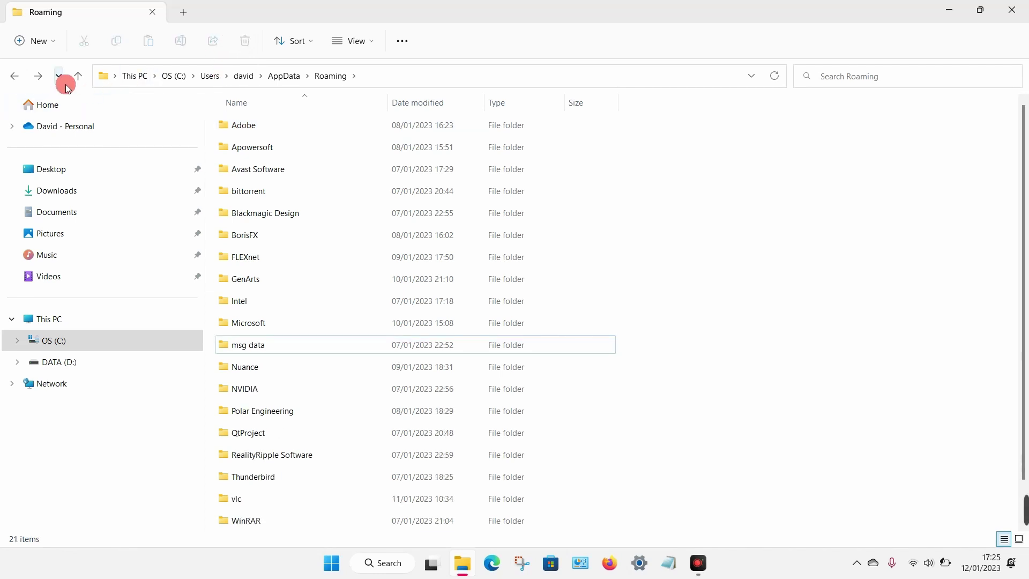
{"action": "left_click", "coordinate": [14, 77]}
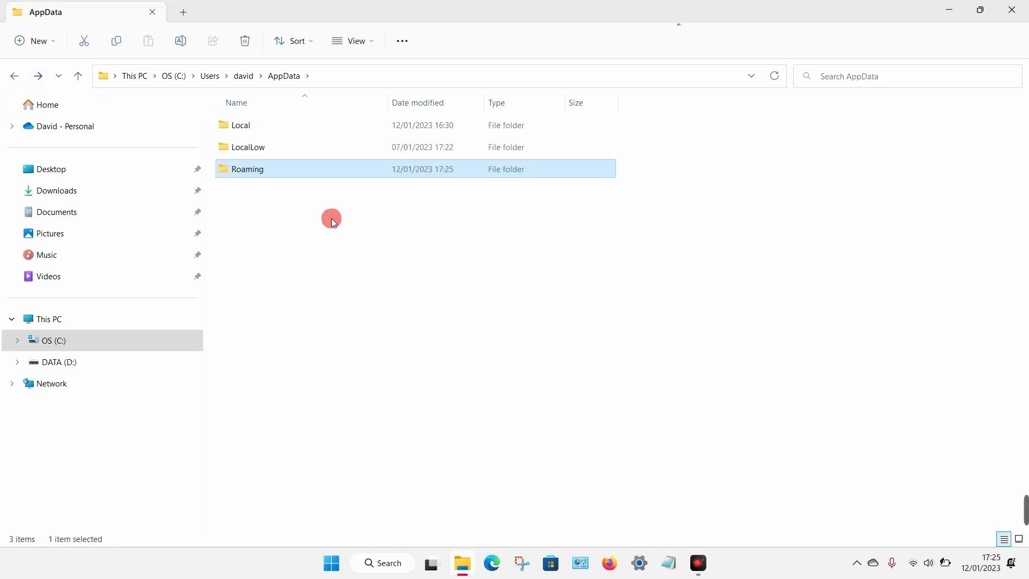
{"action": "double_click", "coordinate": [228, 150]}
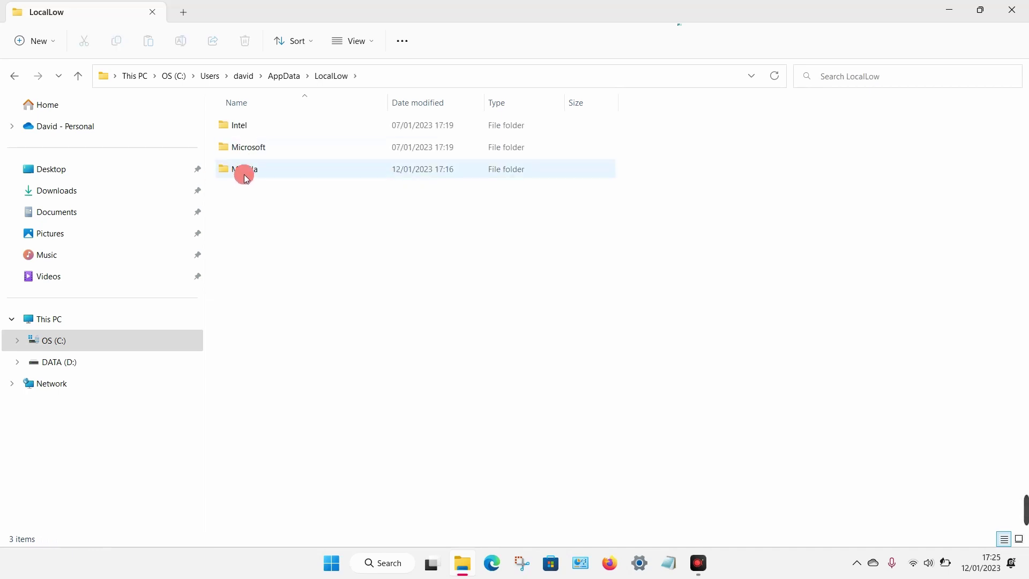
{"action": "mouse_move", "coordinate": [244, 170]}
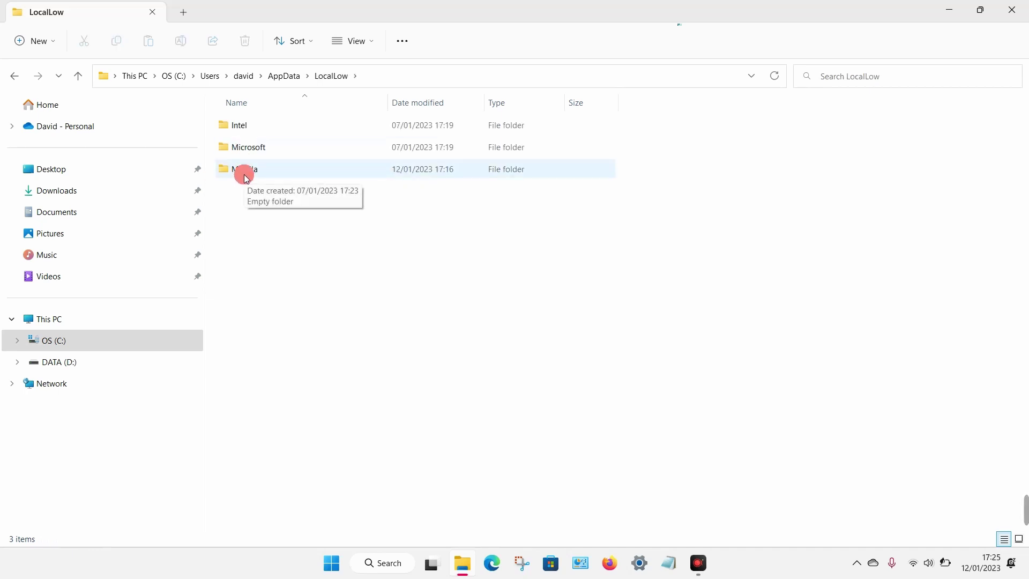
{"action": "left_click", "coordinate": [14, 76]}
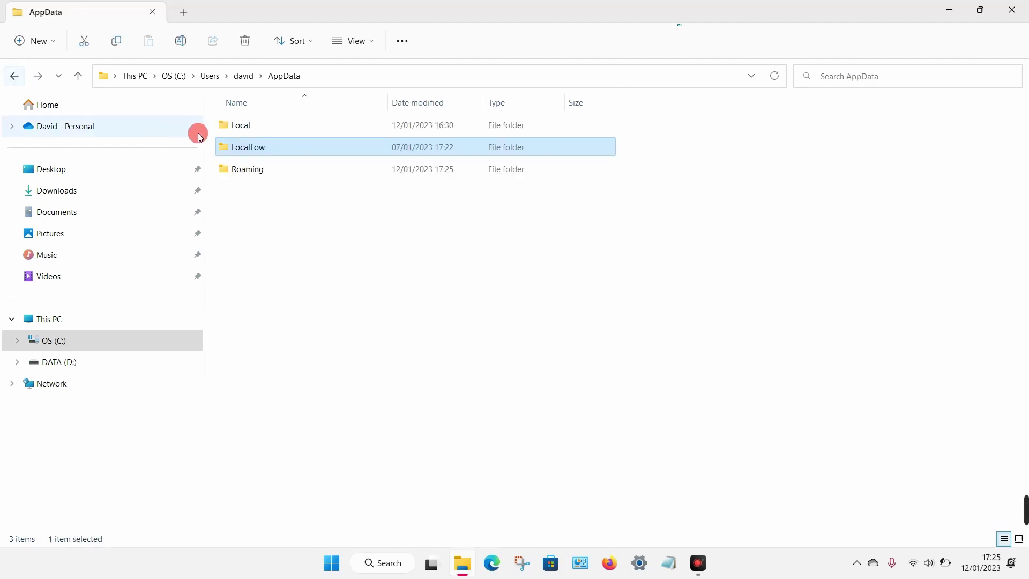
{"action": "double_click", "coordinate": [231, 131]}
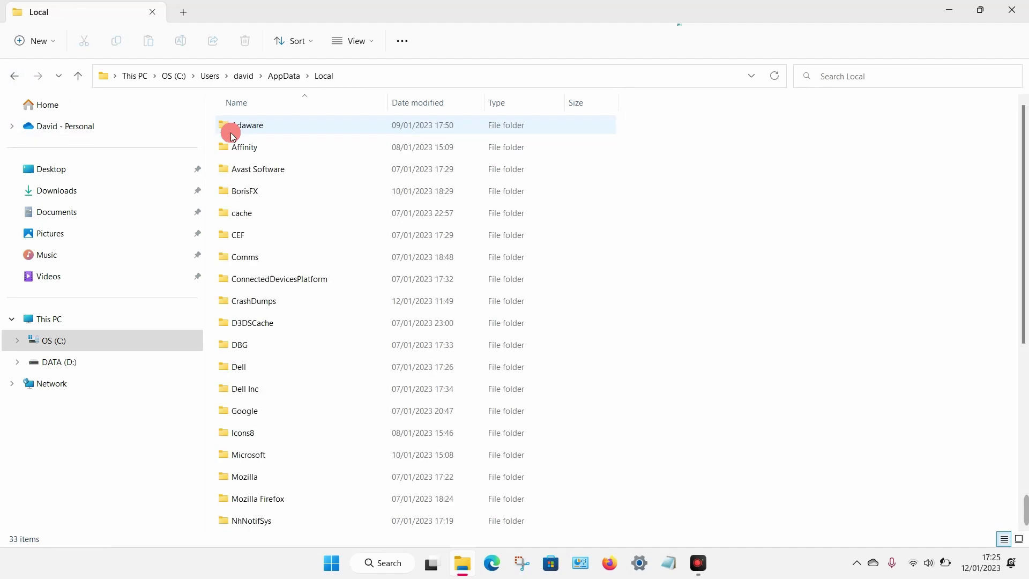
{"action": "scroll", "coordinate": [319, 294], "scroll_direction": "down", "scroll_amount": 1}
{"action": "scroll", "coordinate": [319, 295], "scroll_direction": "down", "scroll_amount": 2}
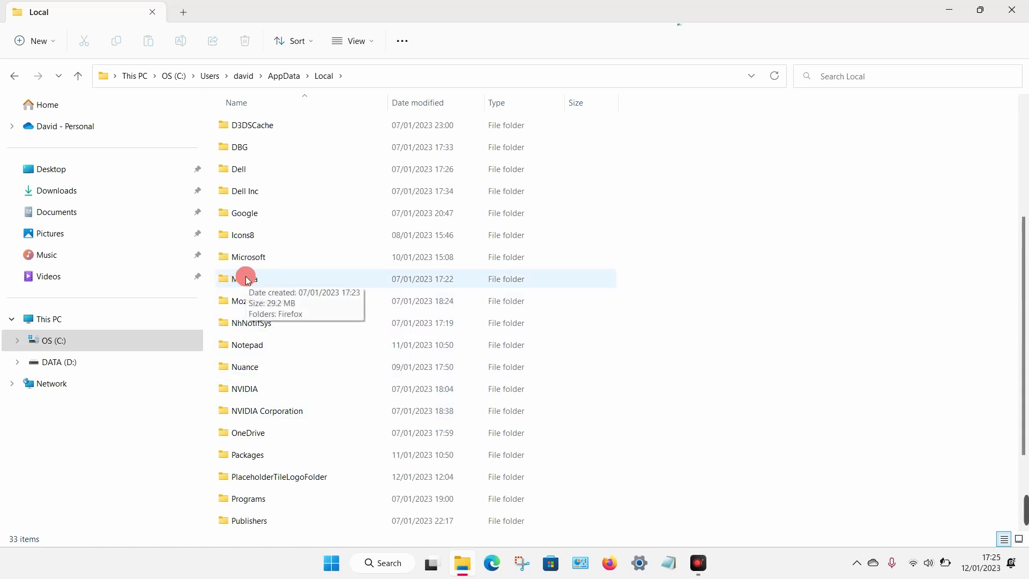
{"action": "left_click", "coordinate": [14, 75]}
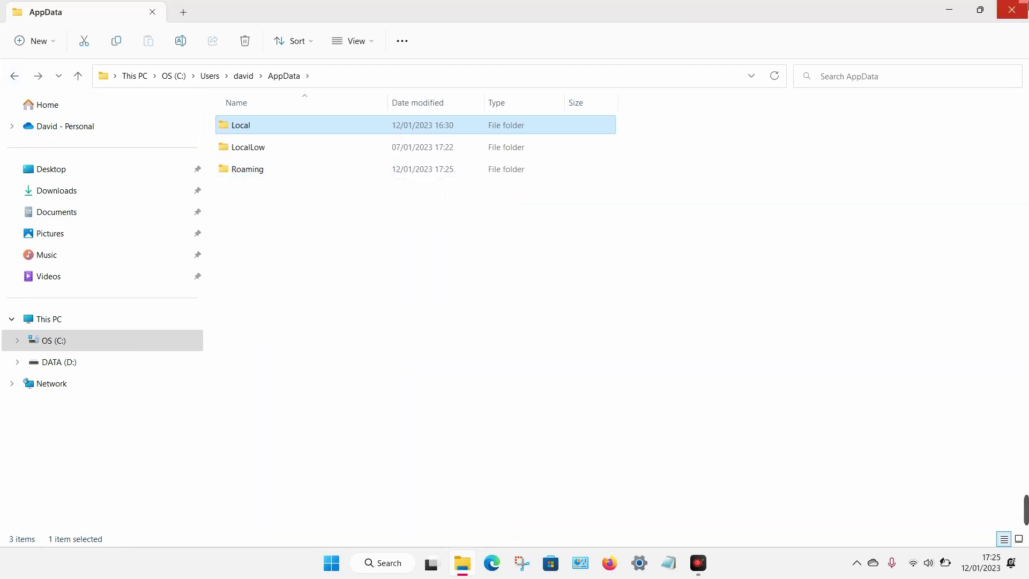
- Minimize File Explorer to reveal the desktop with the cat wallpaper
{"action": "left_click", "coordinate": [944, 12]}
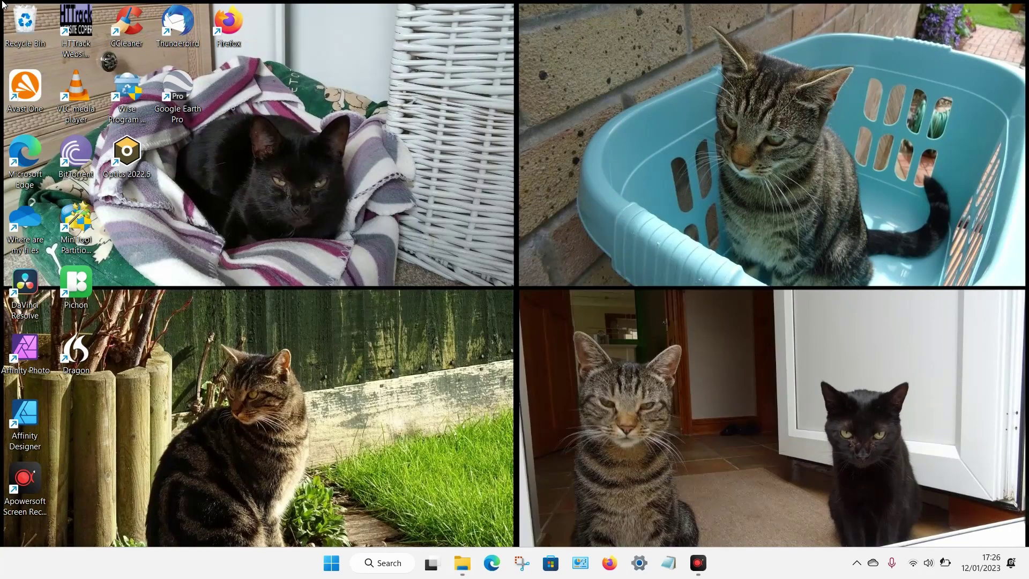